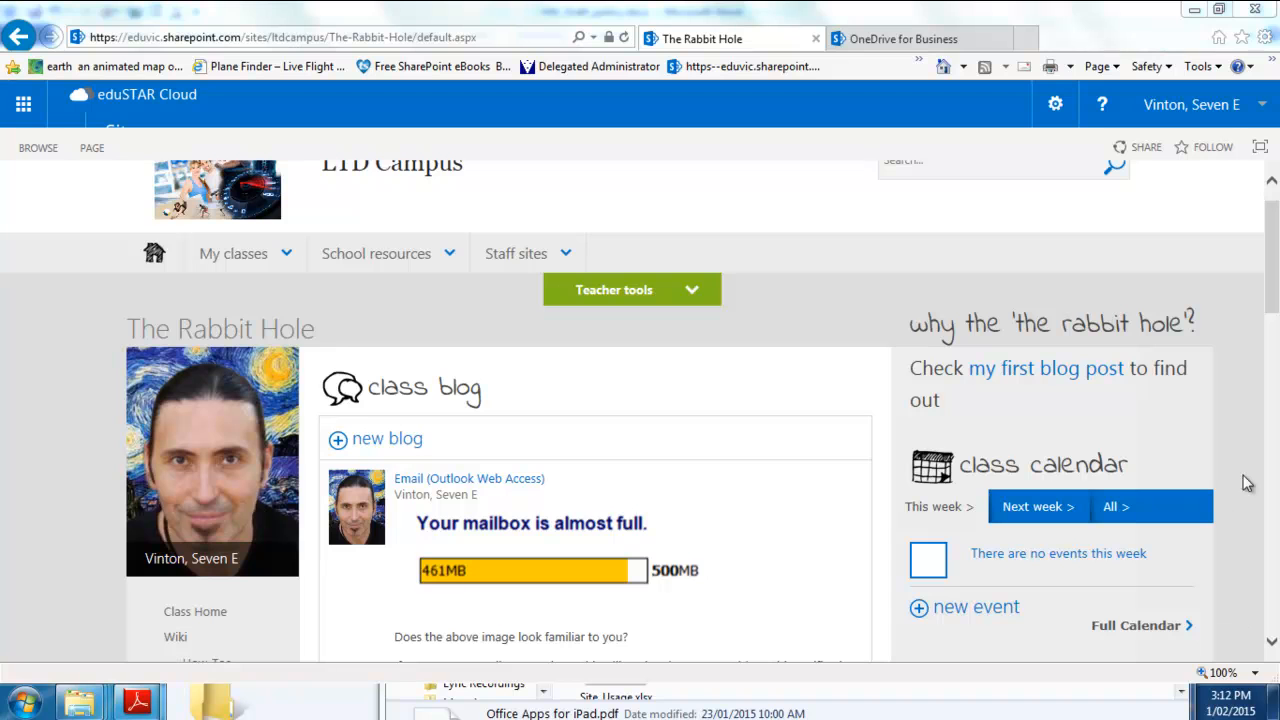
Open the matrixl document from the General_eLeraning_documents library, reached through the class site's wiki page
{"action": "left_click_drag", "start_coordinate": [1271, 295], "coordinate": [1271, 333]}
{"action": "mouse_move", "coordinate": [1269, 251]}
{"action": "left_mouse_down"}
{"action": "mouse_move", "coordinate": [1271, 234]}
{"action": "mouse_move", "coordinate": [1275, 253]}
{"action": "left_mouse_up"}
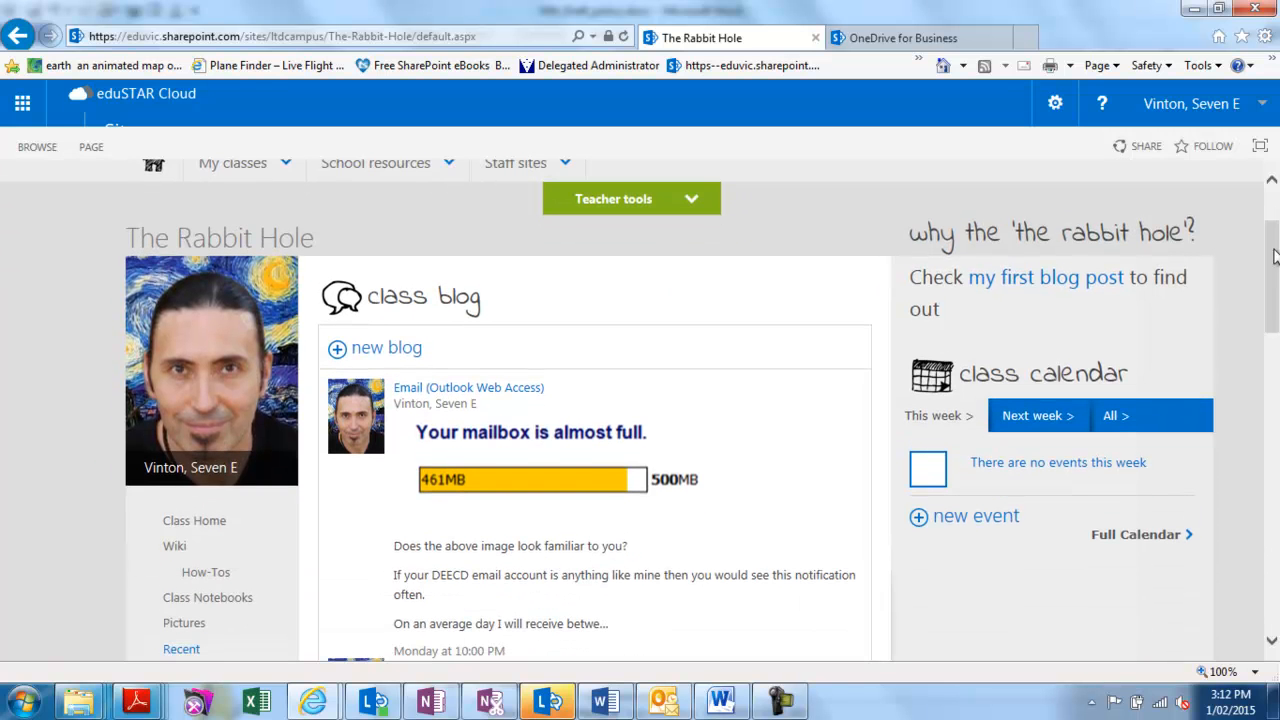
{"action": "left_click", "coordinate": [176, 550]}
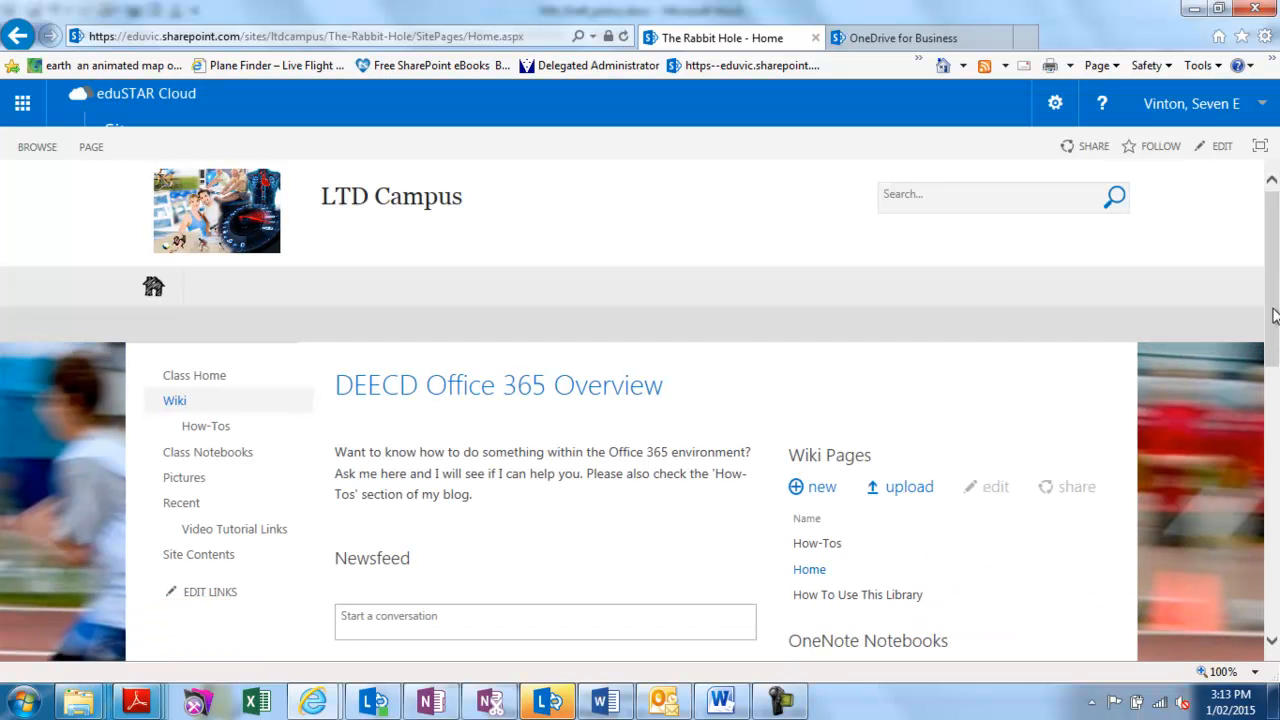
{"action": "left_click_drag", "start_coordinate": [1274, 275], "coordinate": [1274, 421]}
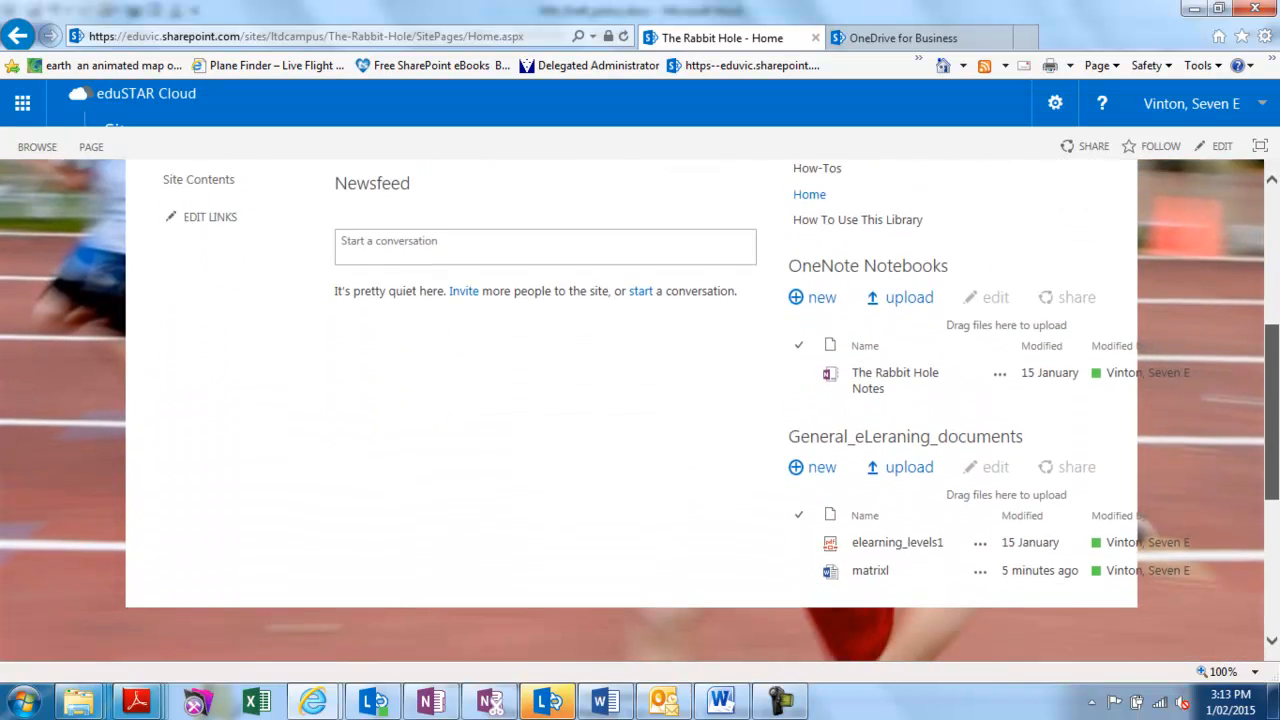
{"action": "left_click", "coordinate": [914, 401]}
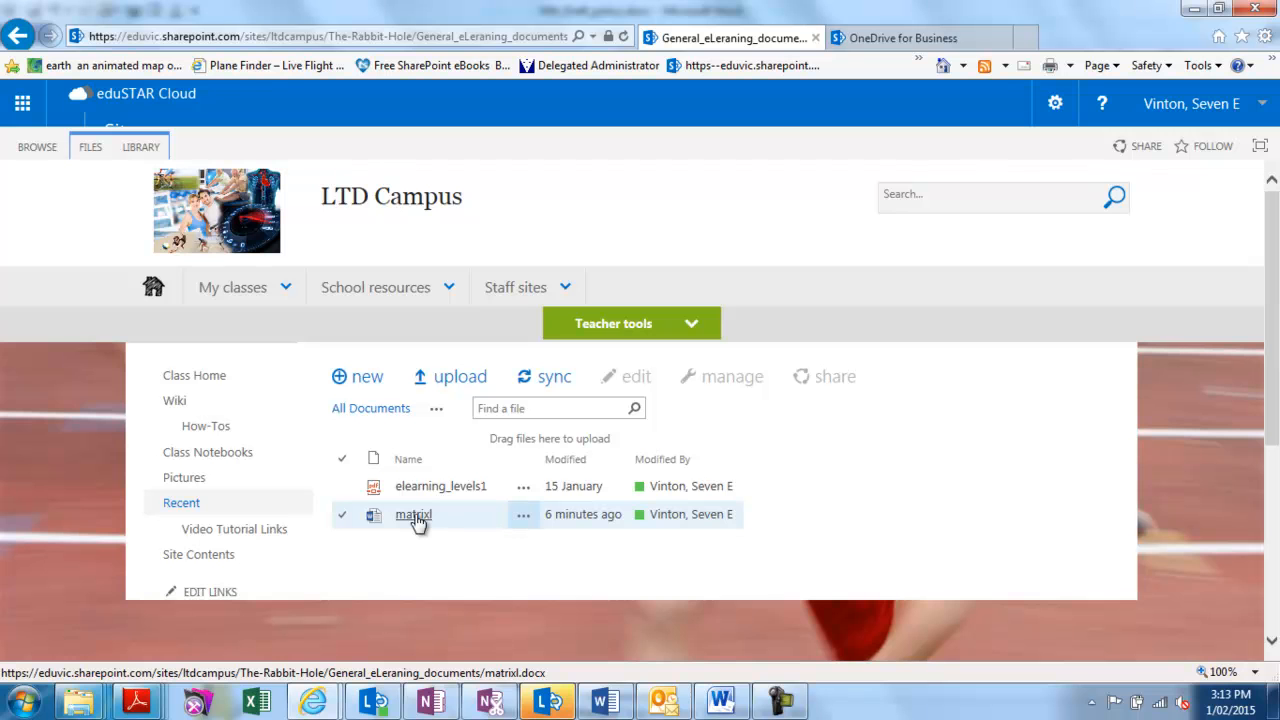
{"action": "left_click", "coordinate": [413, 515]}
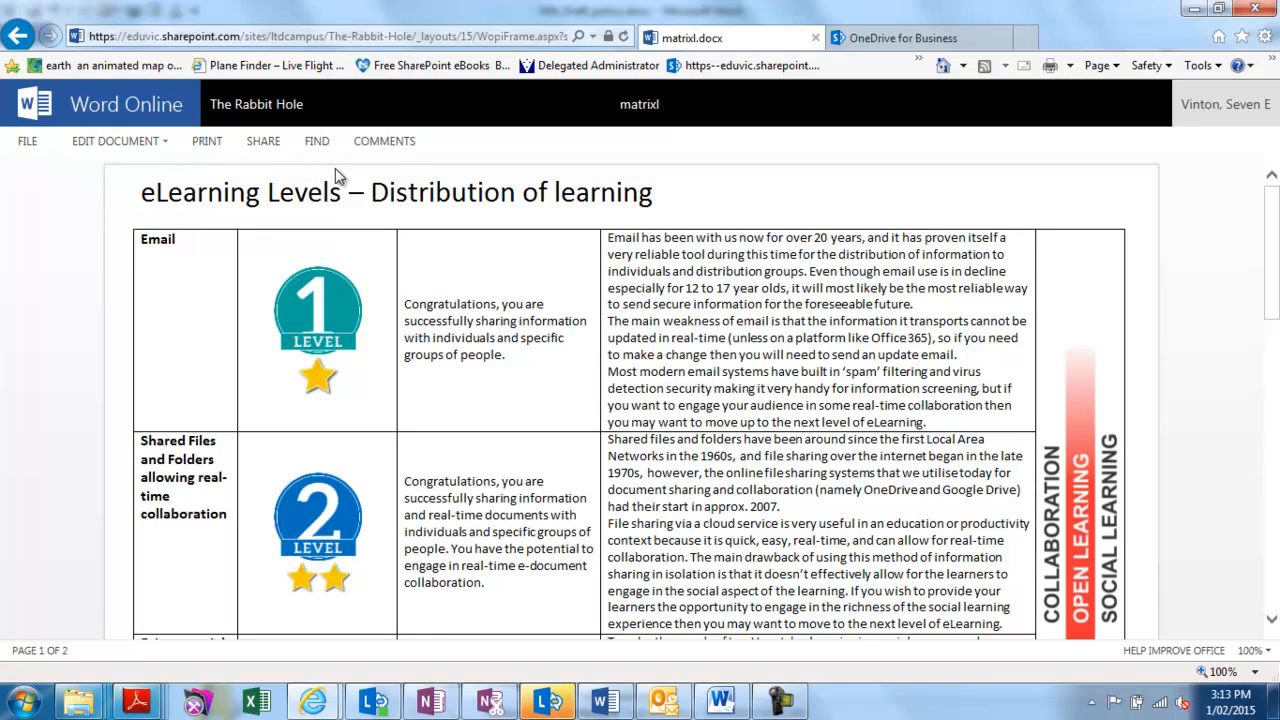
Post the comment "Good point" on the first paragraph of the Email row's description
{"action": "left_click", "coordinate": [391, 142]}
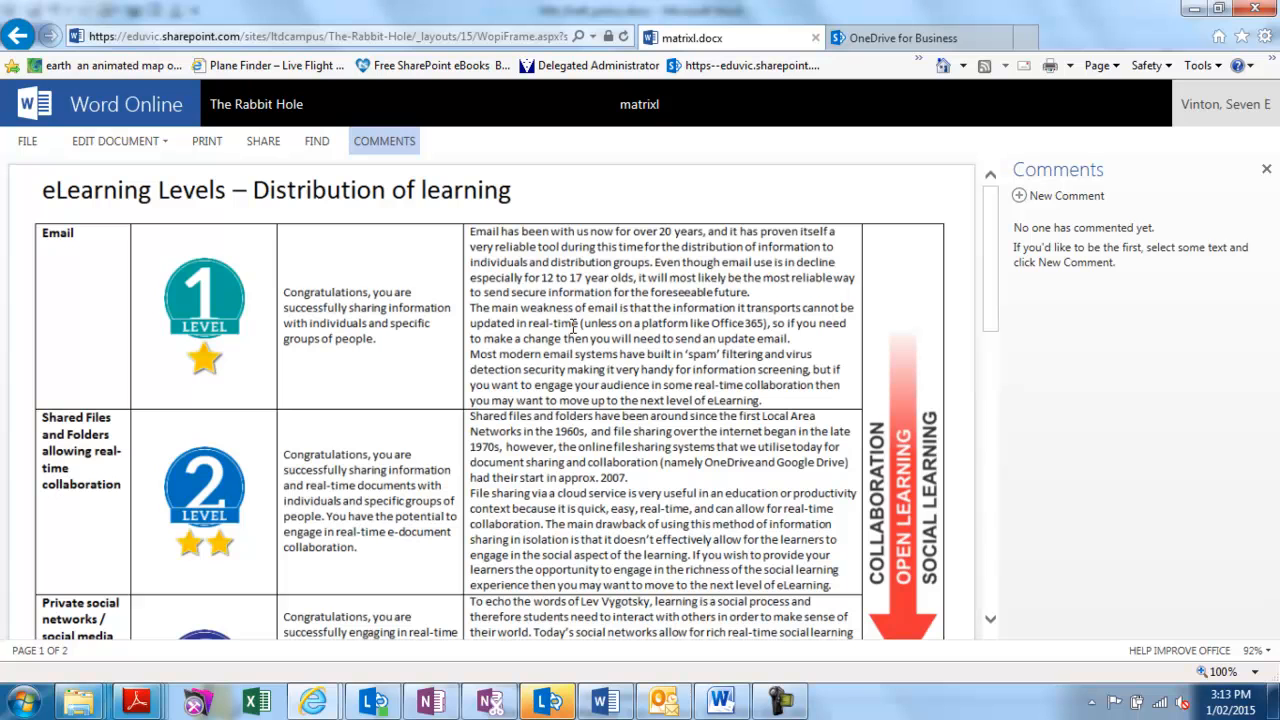
{"action": "left_click_drag", "start_coordinate": [470, 238], "coordinate": [757, 292]}
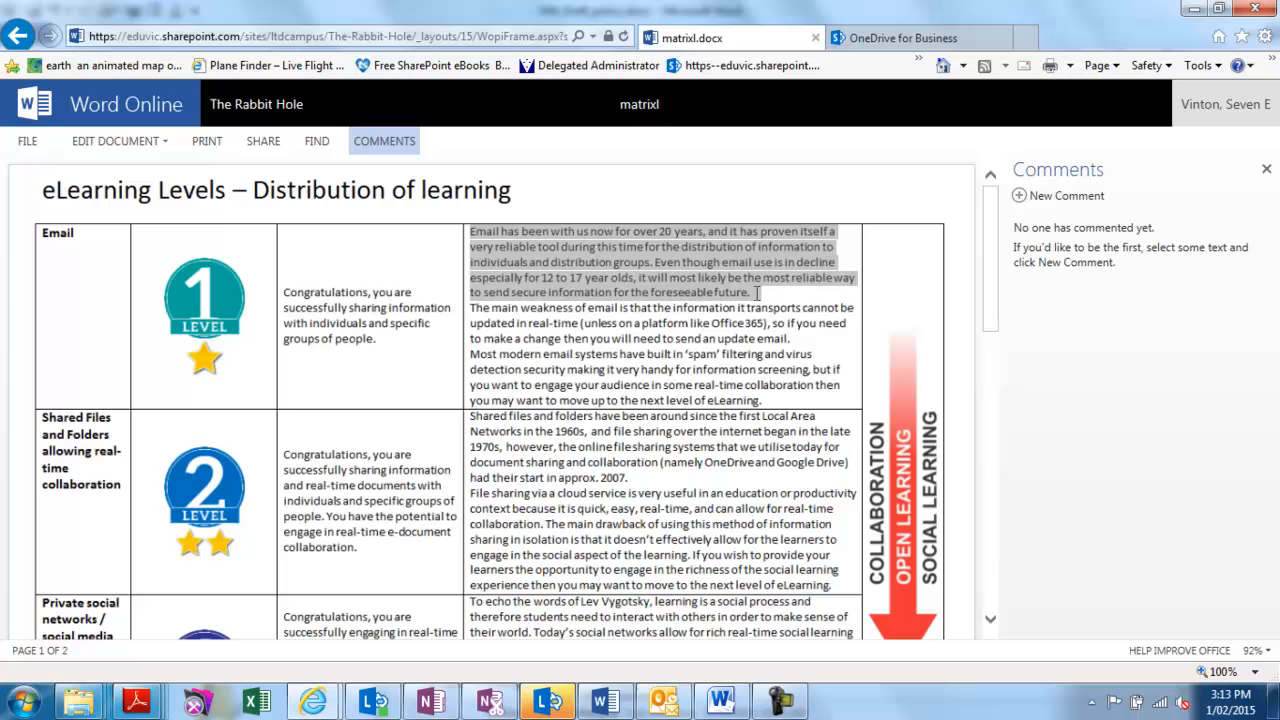
{"action": "left_click", "coordinate": [1024, 196]}
{"action": "type", "text": "Good "}
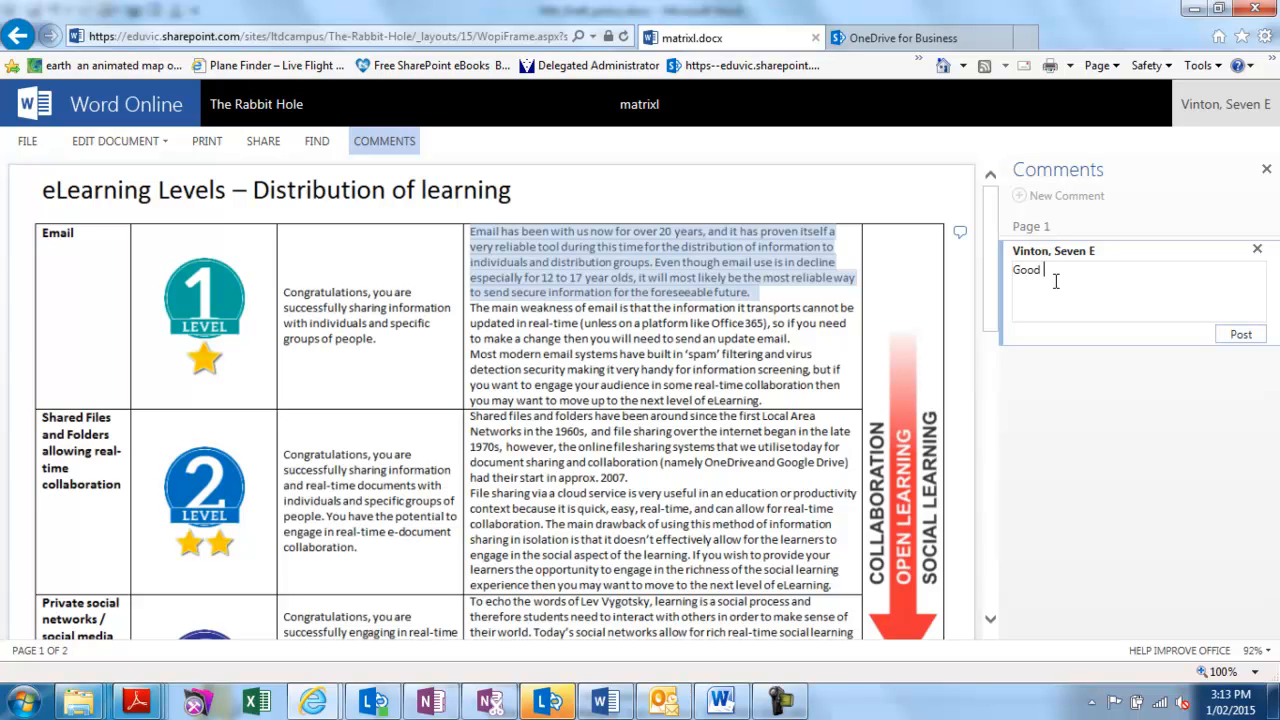
{"action": "type", "text": "point"}
{"action": "left_click", "coordinate": [1240, 337]}
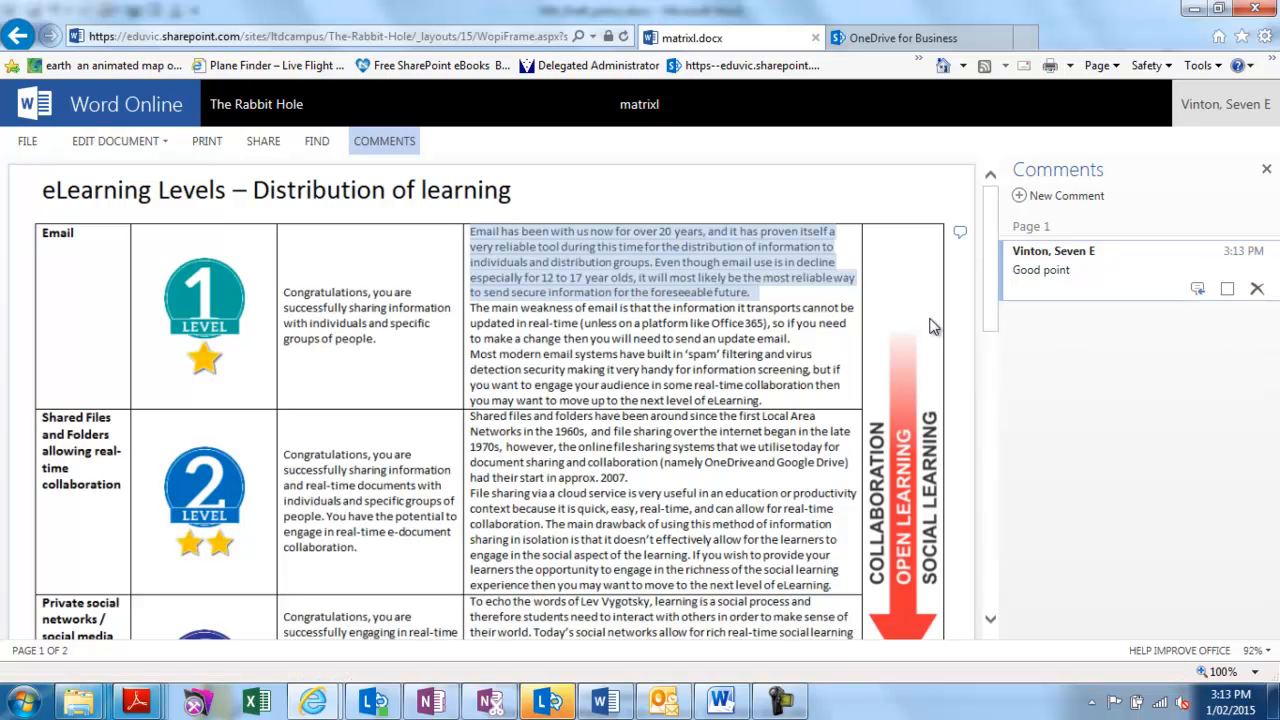
Delete the "Good point" comment from the Email row's first paragraph
{"action": "left_click", "coordinate": [731, 361]}
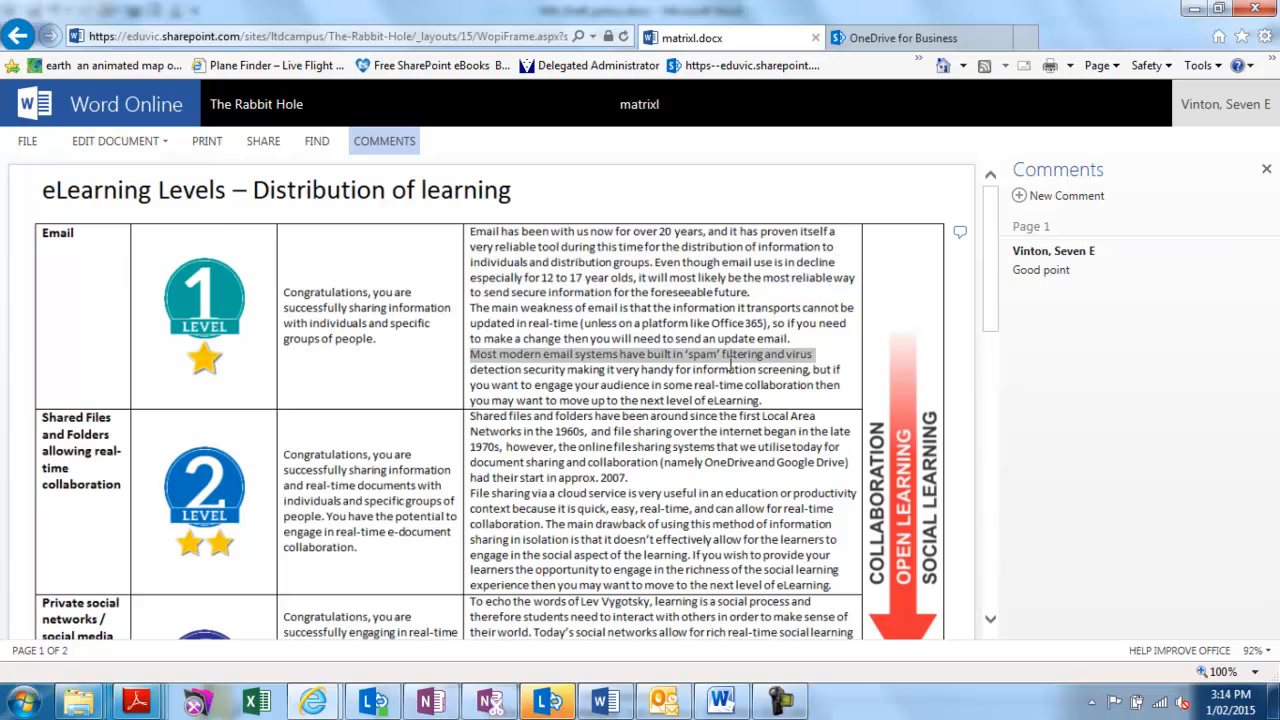
{"action": "left_click", "coordinate": [960, 236]}
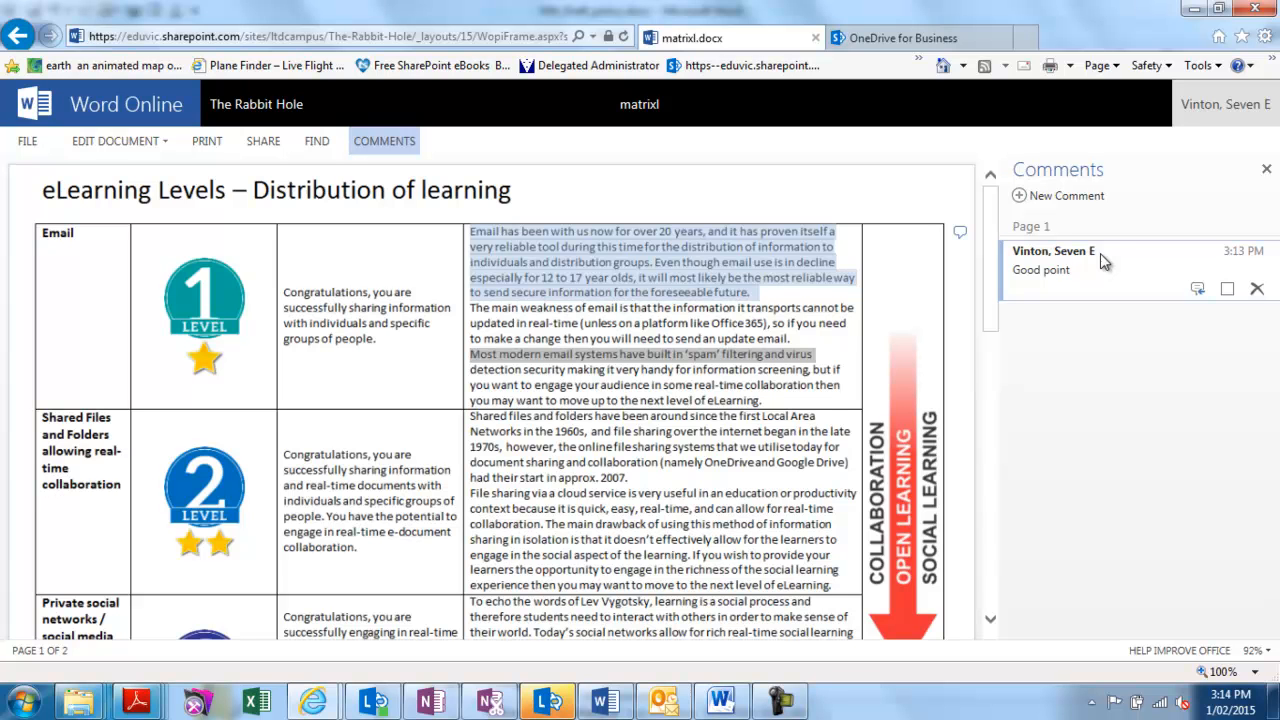
{"action": "left_click", "coordinate": [1257, 288]}
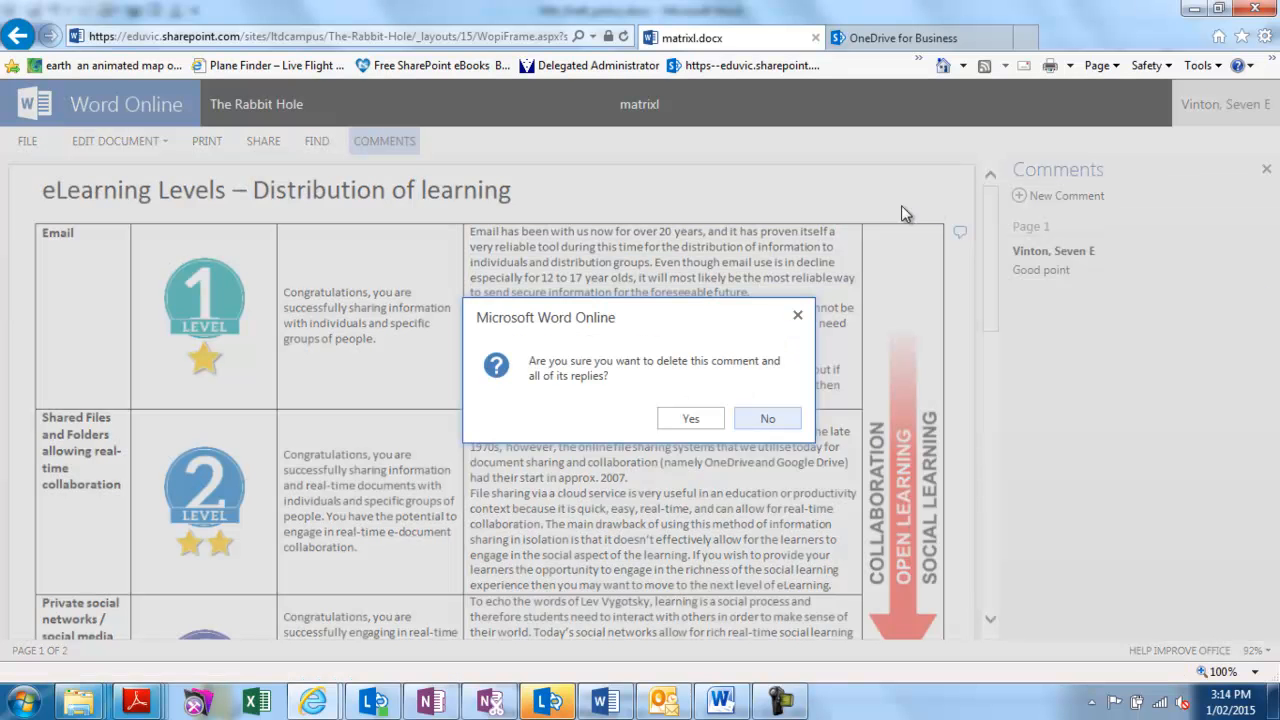
{"action": "left_click", "coordinate": [691, 419]}
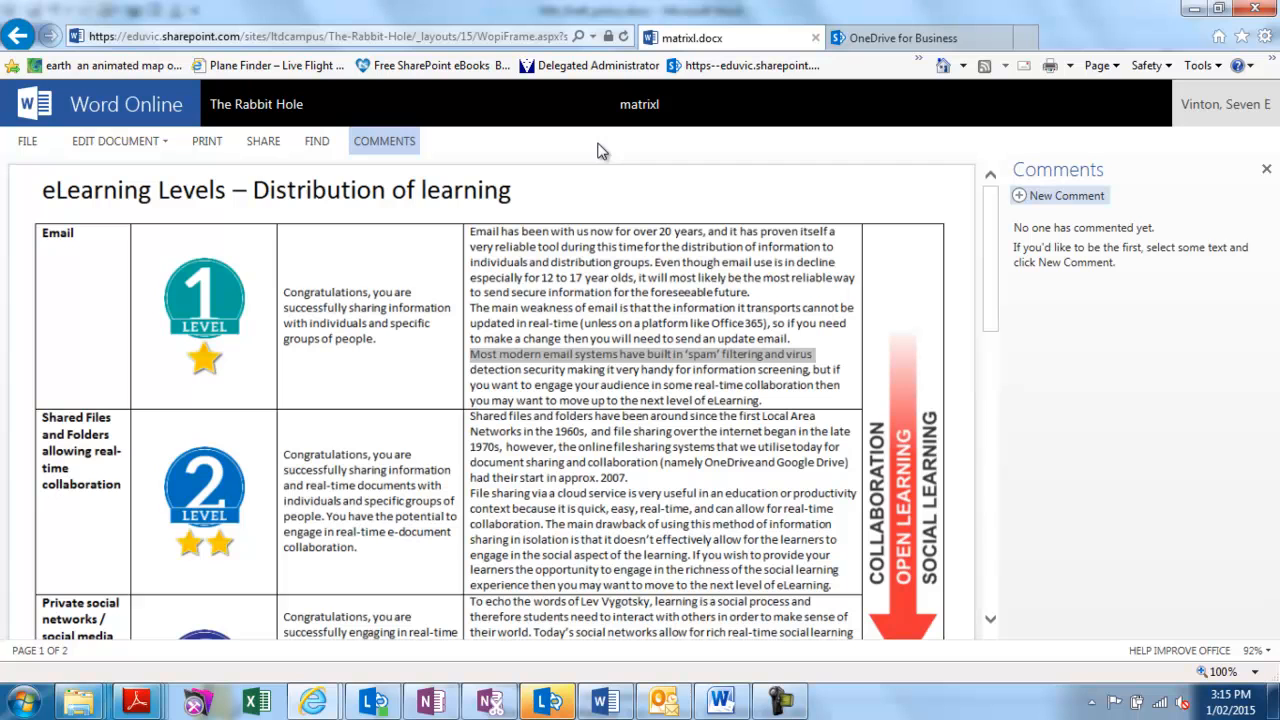
Open matrixl for editing in Word Online and return to its document library
{"action": "left_click", "coordinate": [139, 144]}
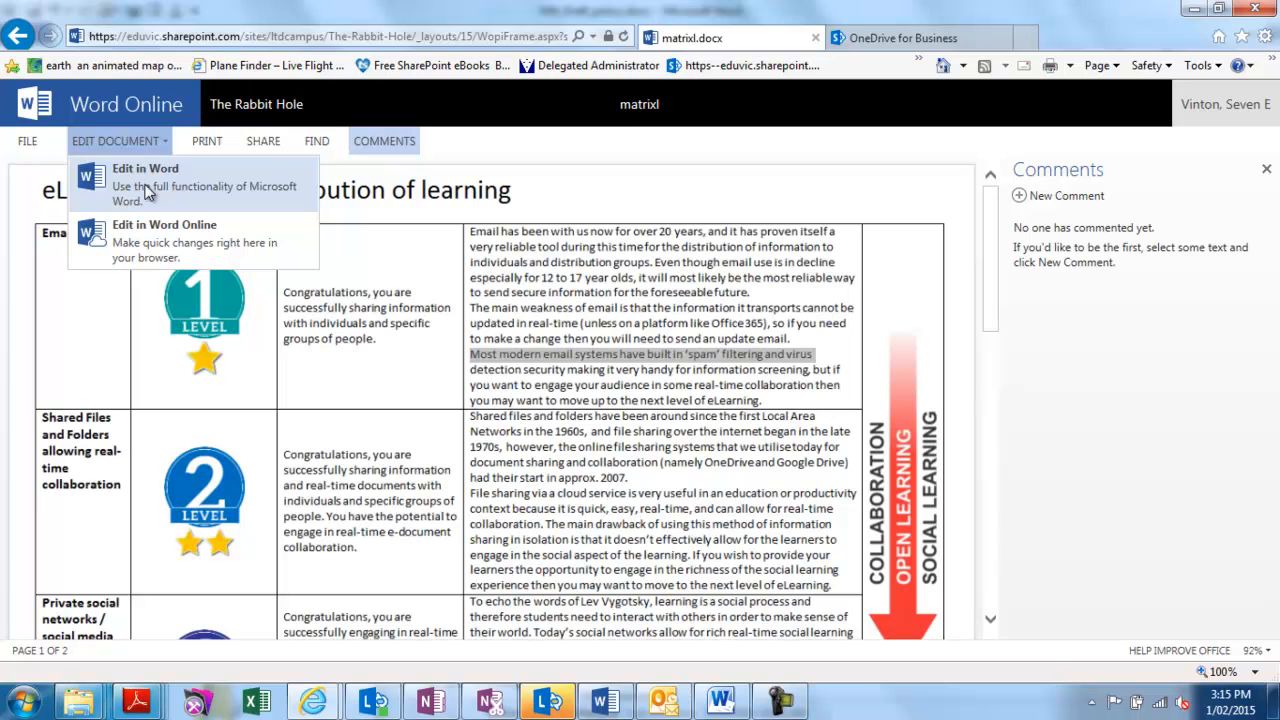
{"action": "left_click", "coordinate": [157, 233]}
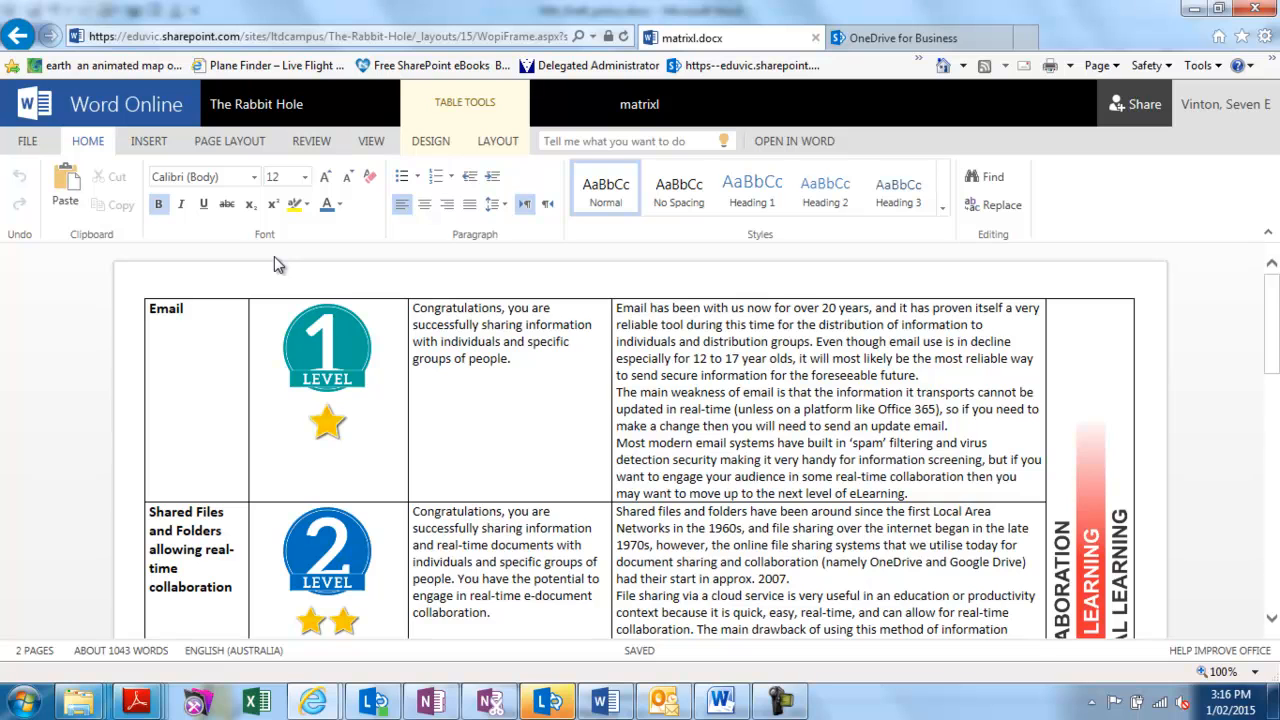
{"action": "left_click", "coordinate": [18, 37]}
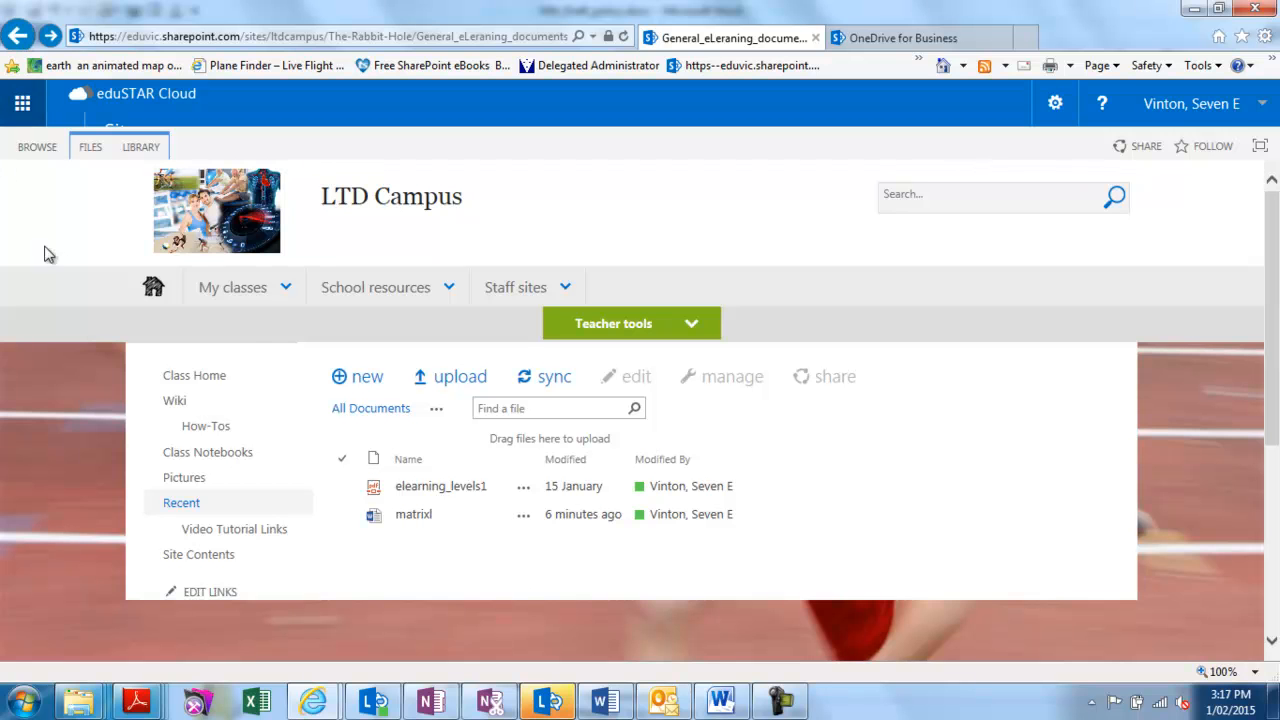
Review the version history of the matrixl document in the library and close it
{"action": "left_click", "coordinate": [341, 516]}
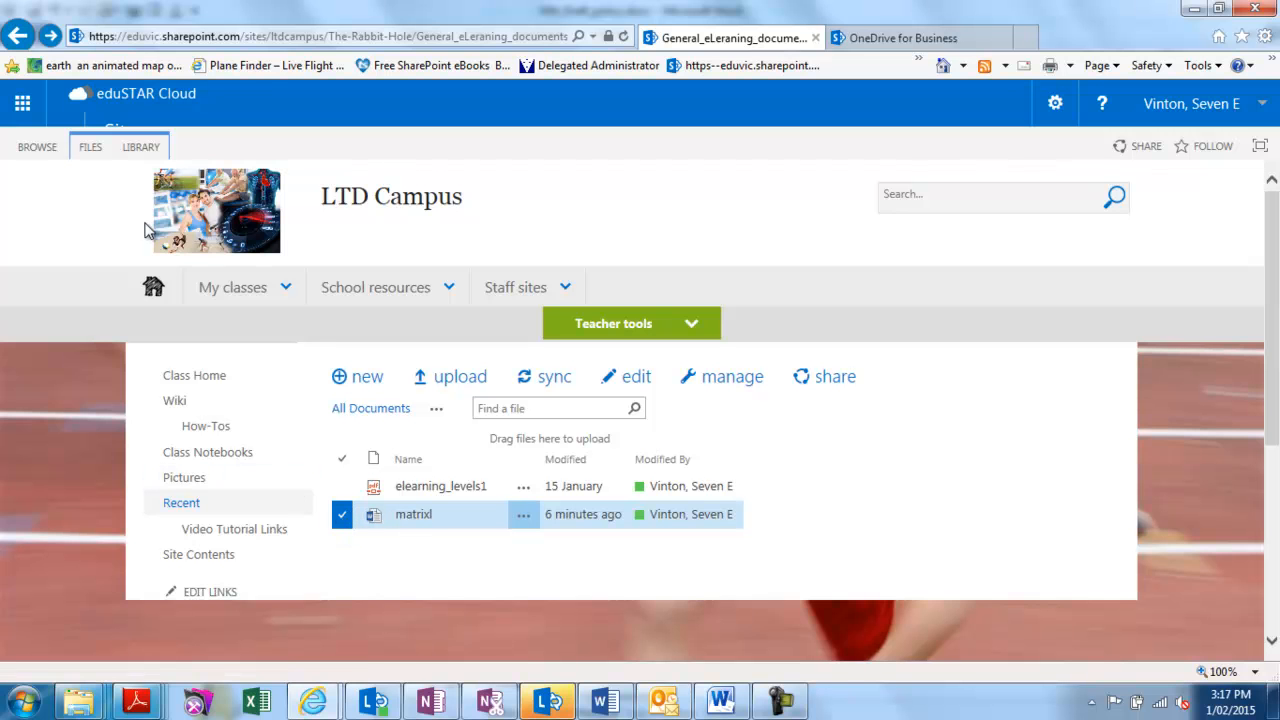
{"action": "left_click", "coordinate": [91, 147]}
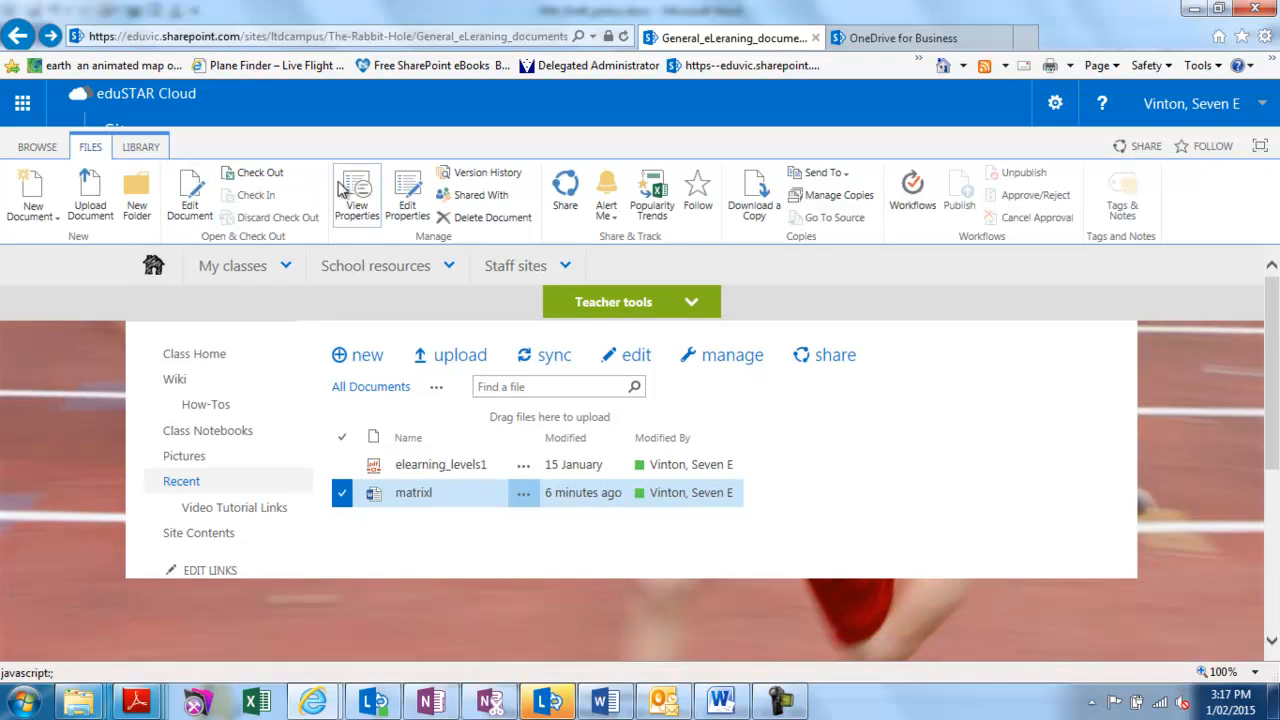
{"action": "left_click", "coordinate": [495, 173]}
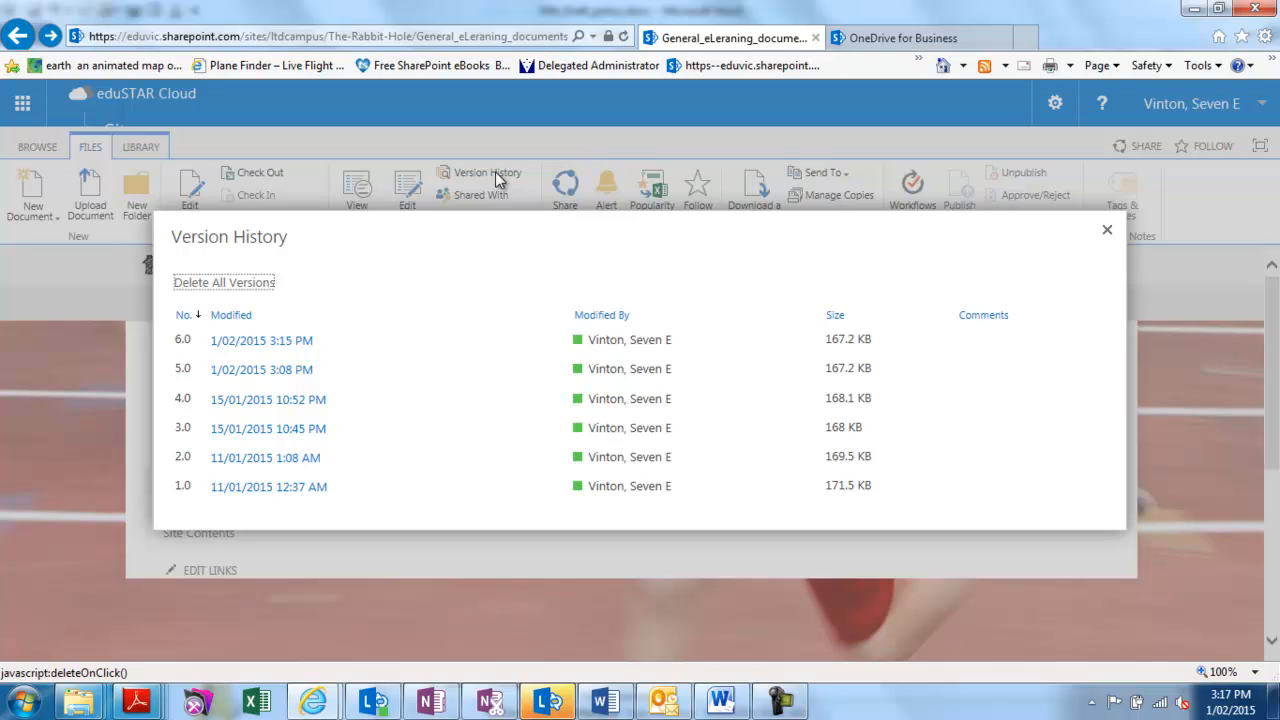
{"action": "mouse_move", "coordinate": [313, 497]}
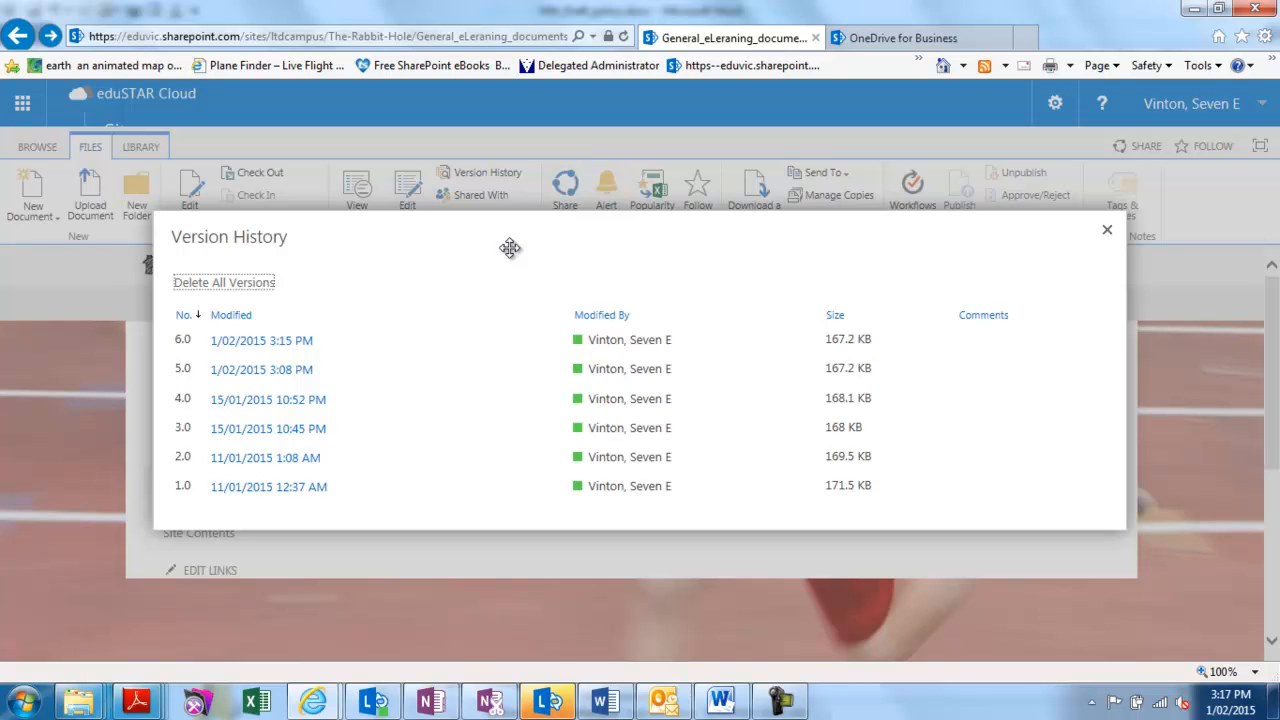
{"action": "left_click", "coordinate": [1107, 230]}
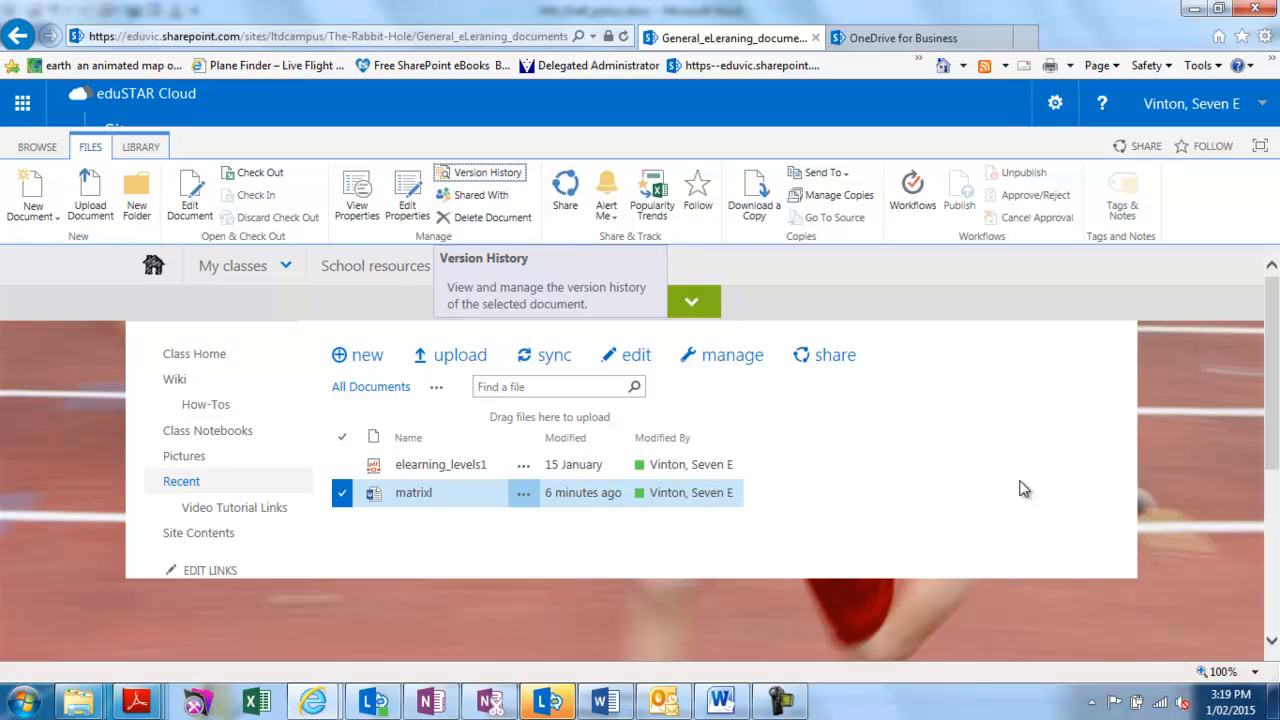
Examine the versioning settings of the General_eLeraning_documents library, including version history and retention limits
{"action": "left_click", "coordinate": [142, 152]}
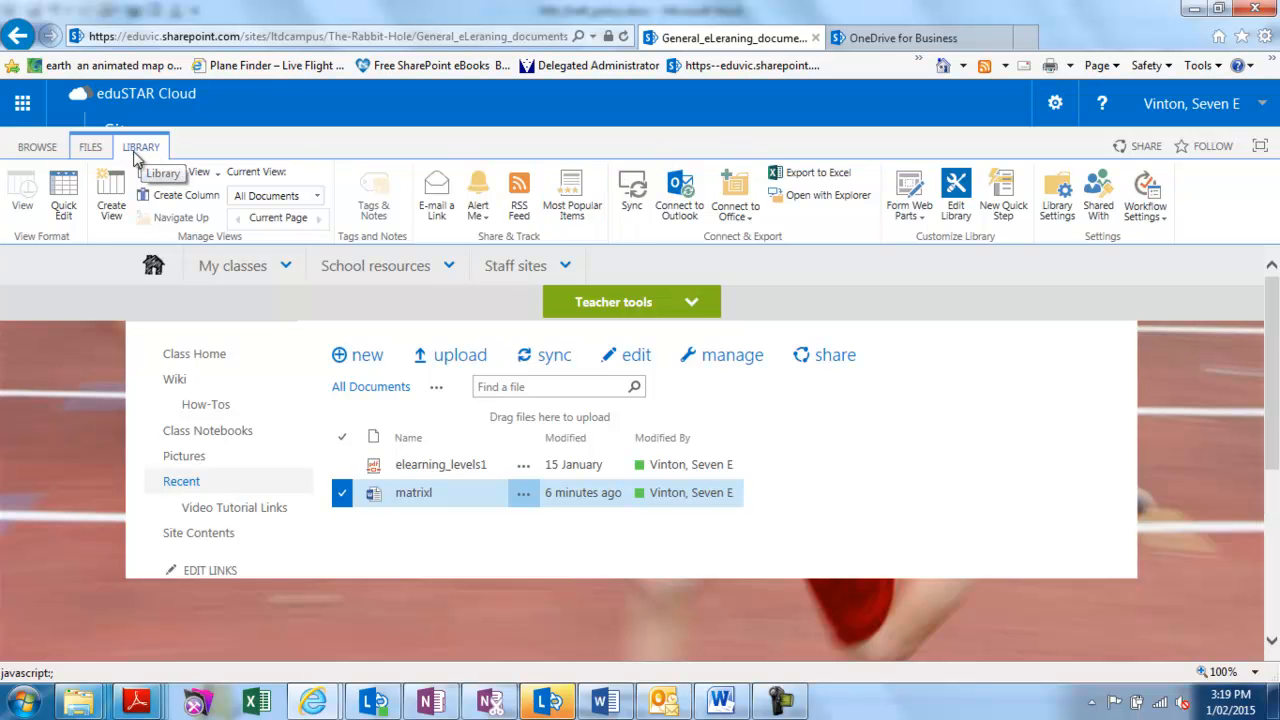
{"action": "left_click", "coordinate": [1059, 212]}
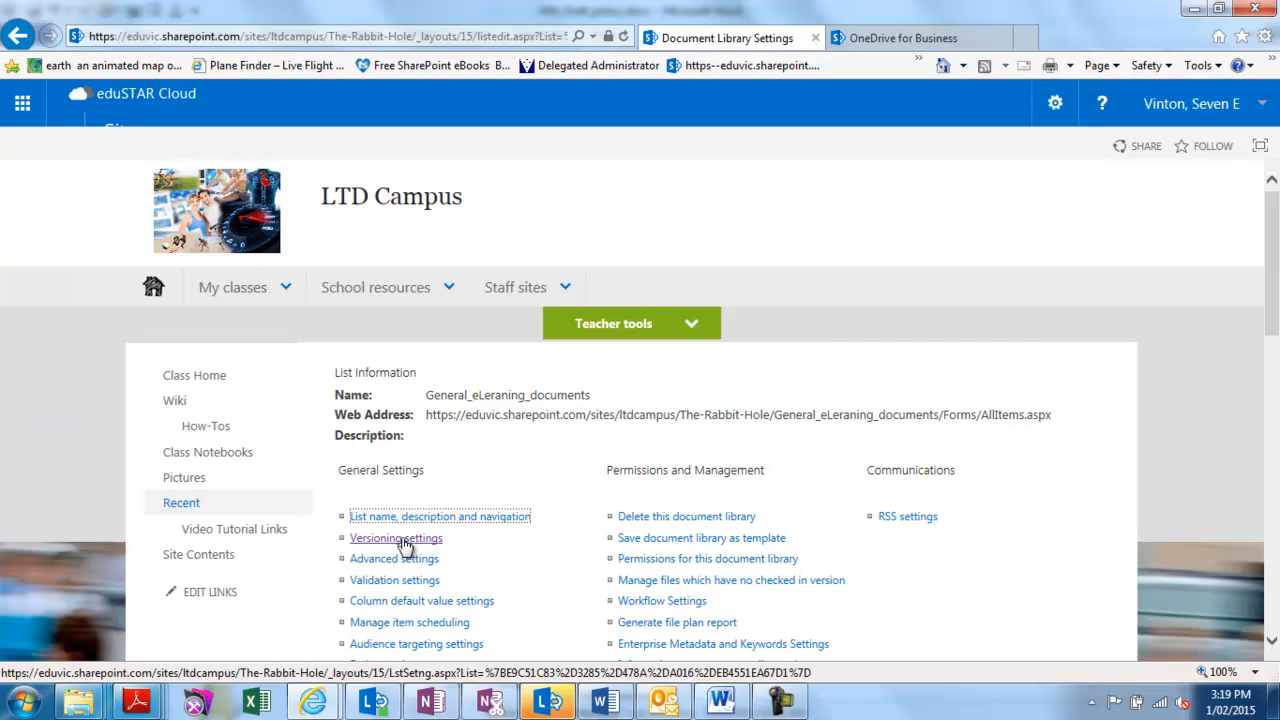
{"action": "left_click", "coordinate": [424, 541]}
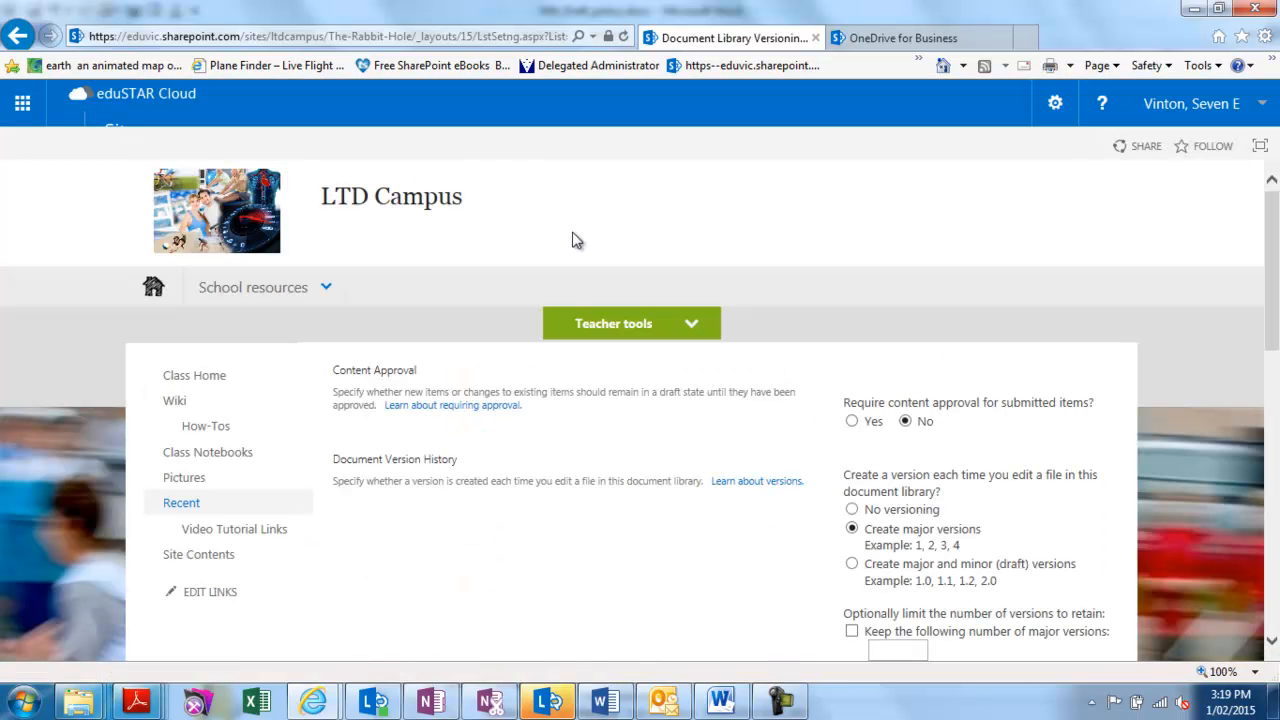
{"action": "left_click_drag", "start_coordinate": [1274, 306], "coordinate": [1276, 357]}
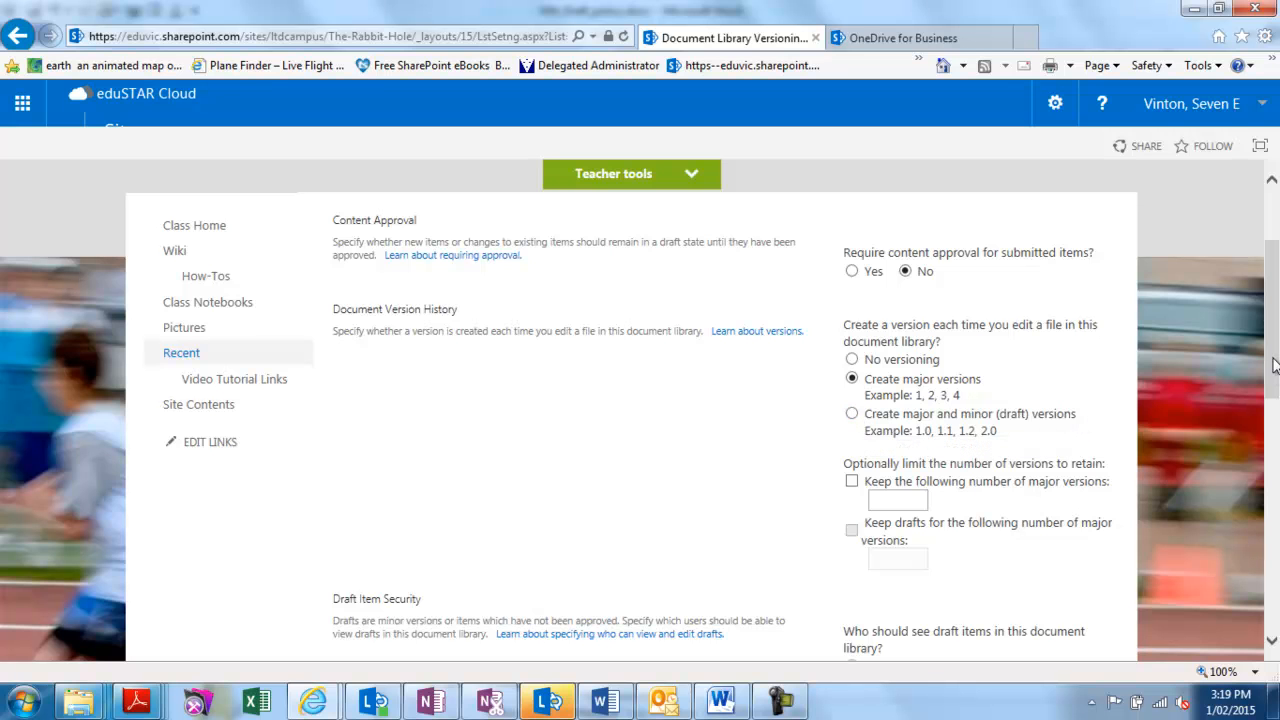
{"action": "scroll", "coordinate": [1272, 300], "scroll_direction": "up", "scroll_amount": 3}
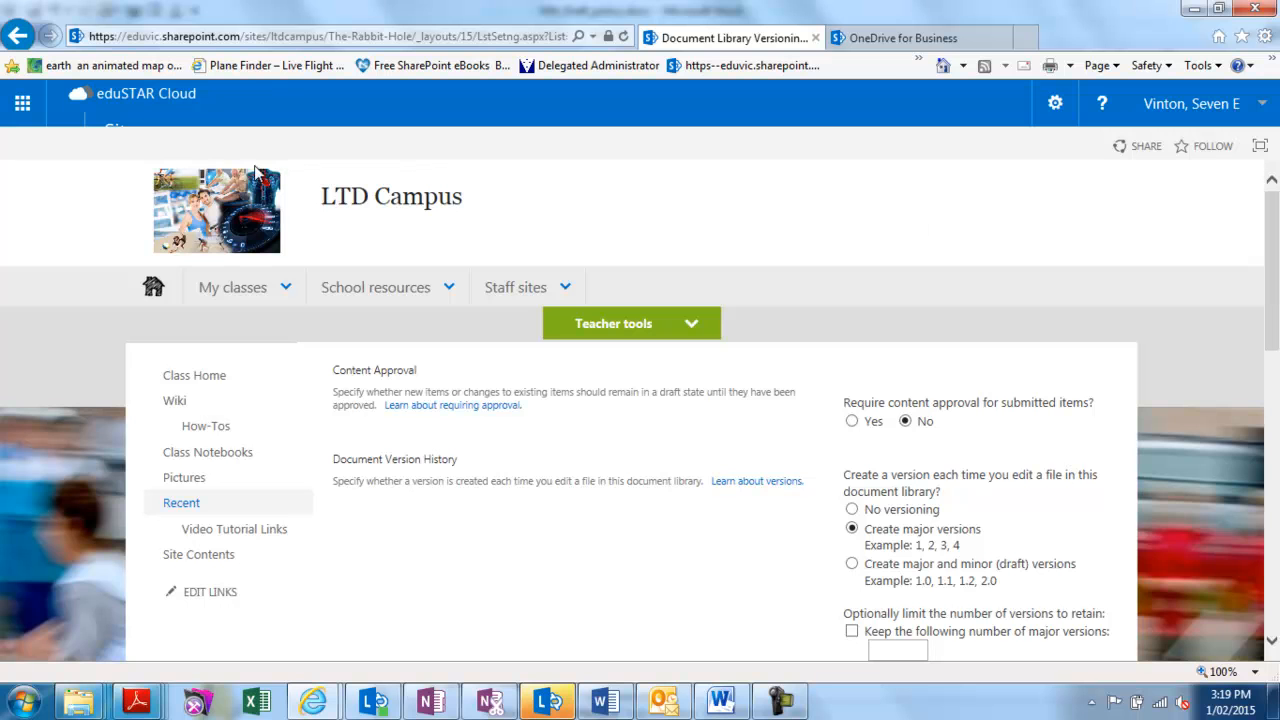
Switch to OneDrive for Business, view the version history of the file named Document, and close it
{"action": "left_click", "coordinate": [877, 42]}
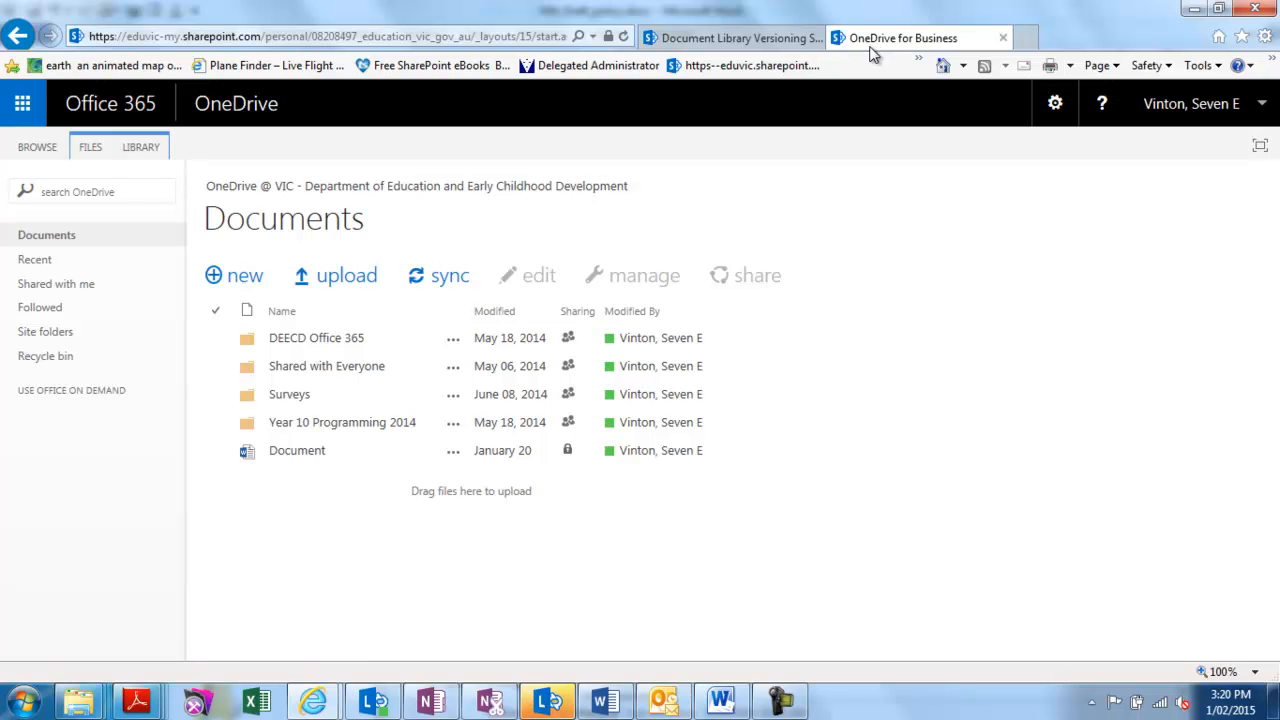
{"action": "left_click", "coordinate": [215, 451]}
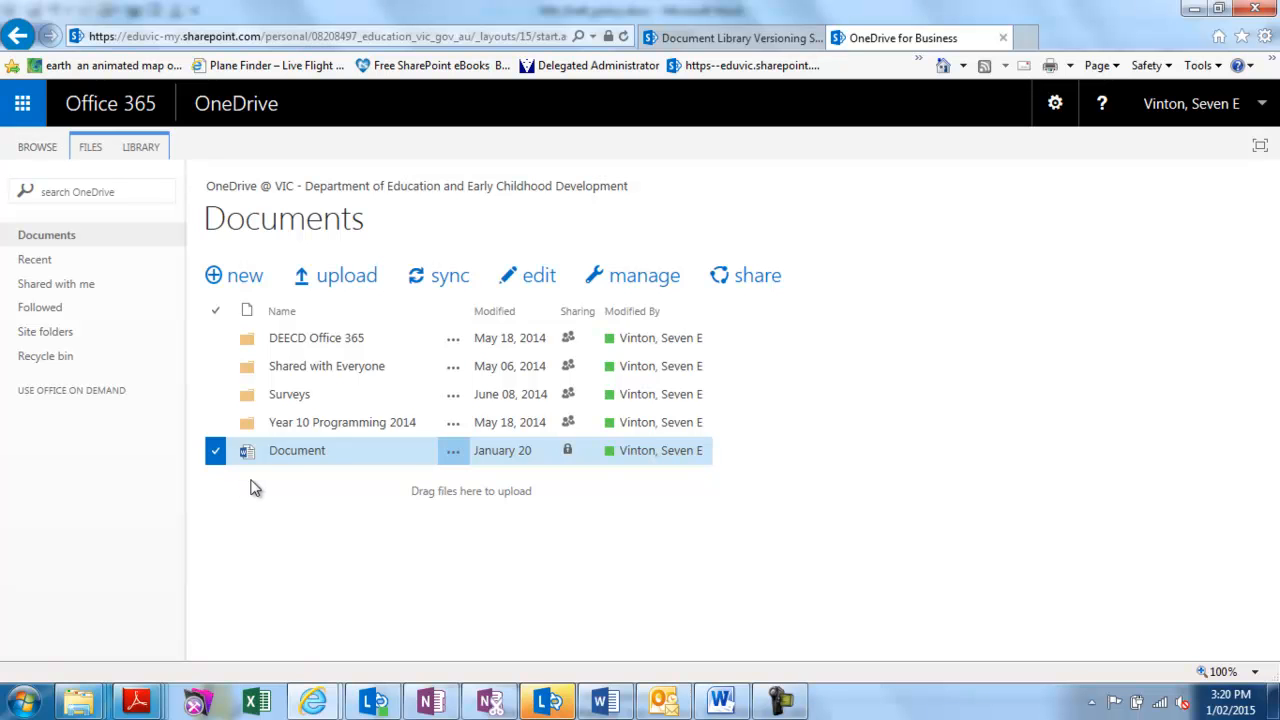
{"action": "left_click", "coordinate": [91, 148]}
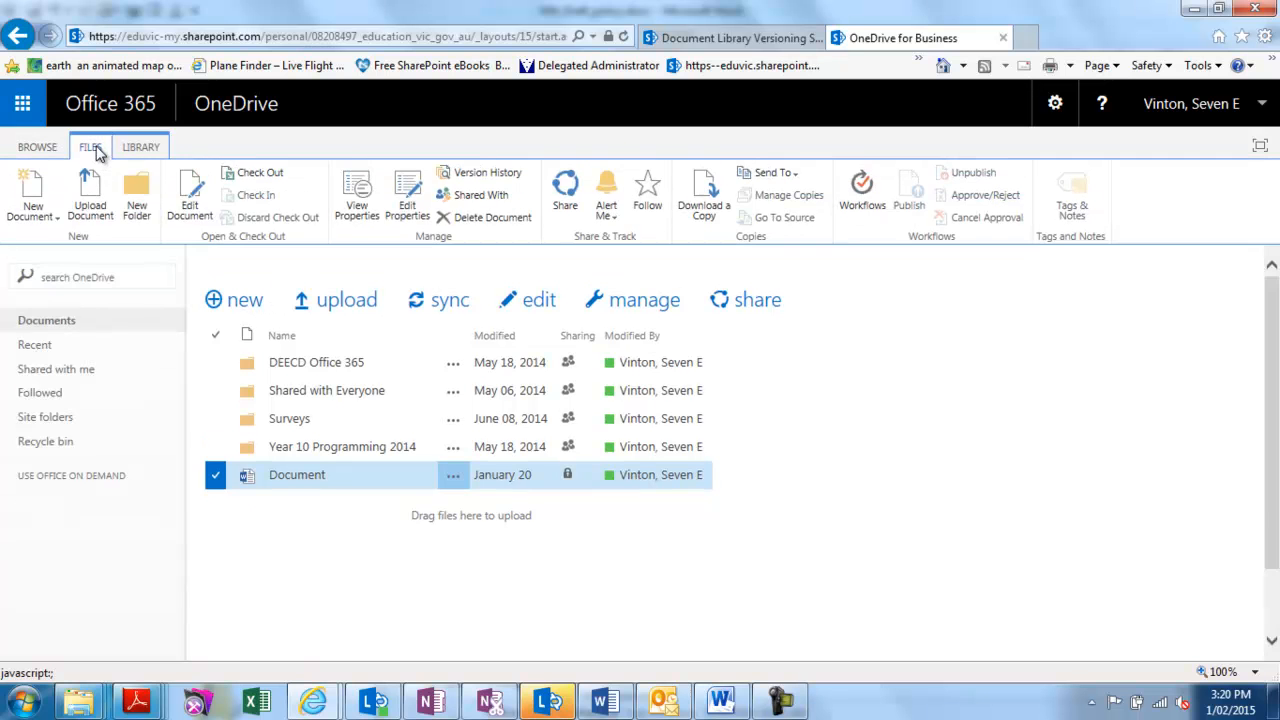
{"action": "left_click", "coordinate": [481, 178]}
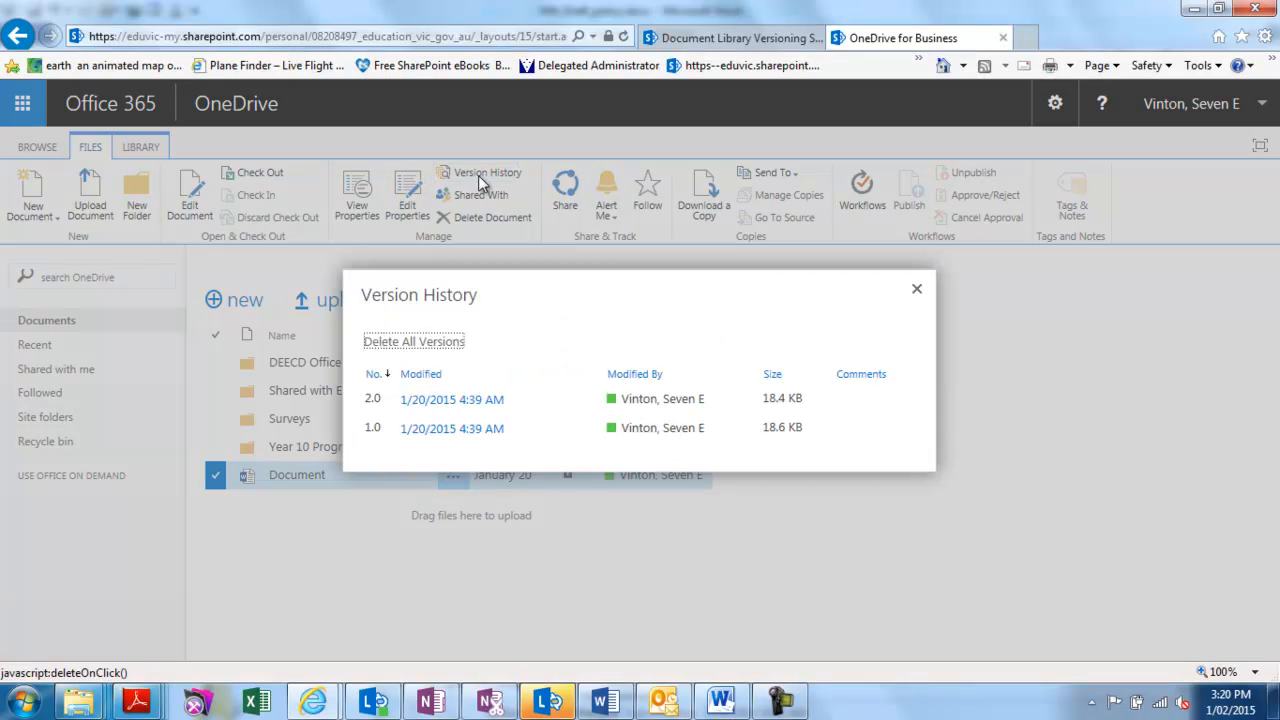
{"action": "left_click", "coordinate": [916, 289]}
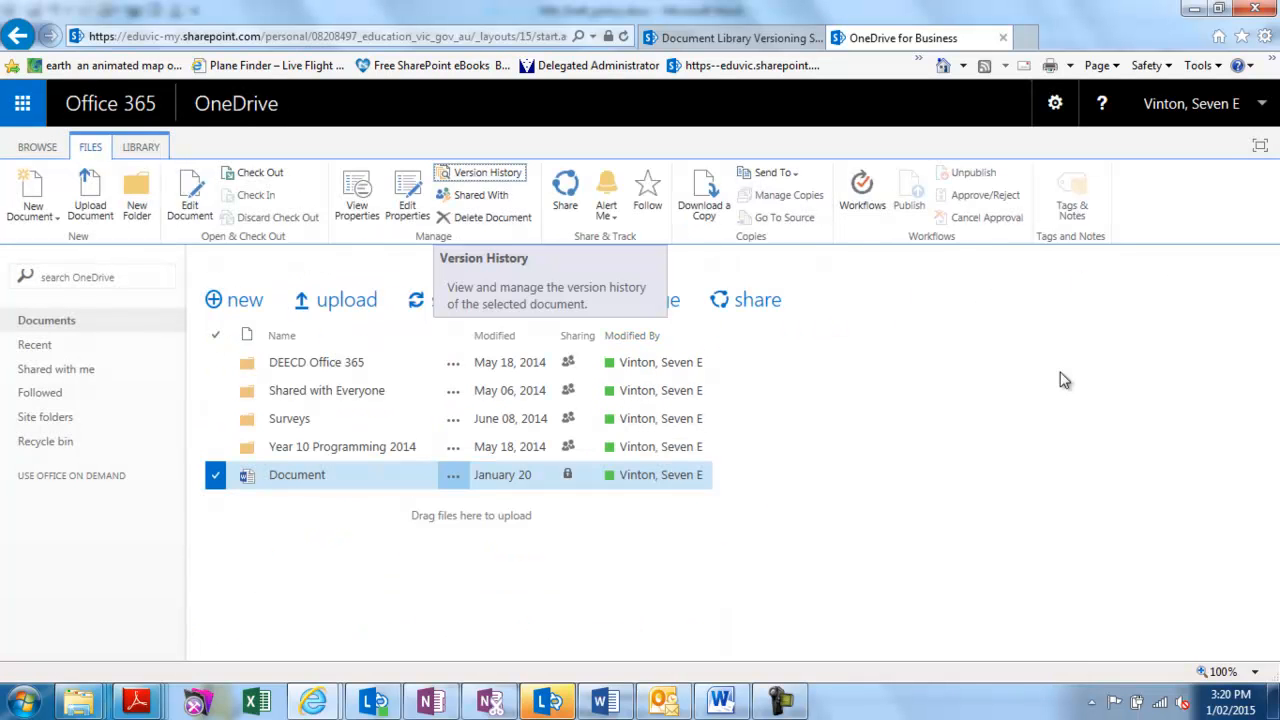